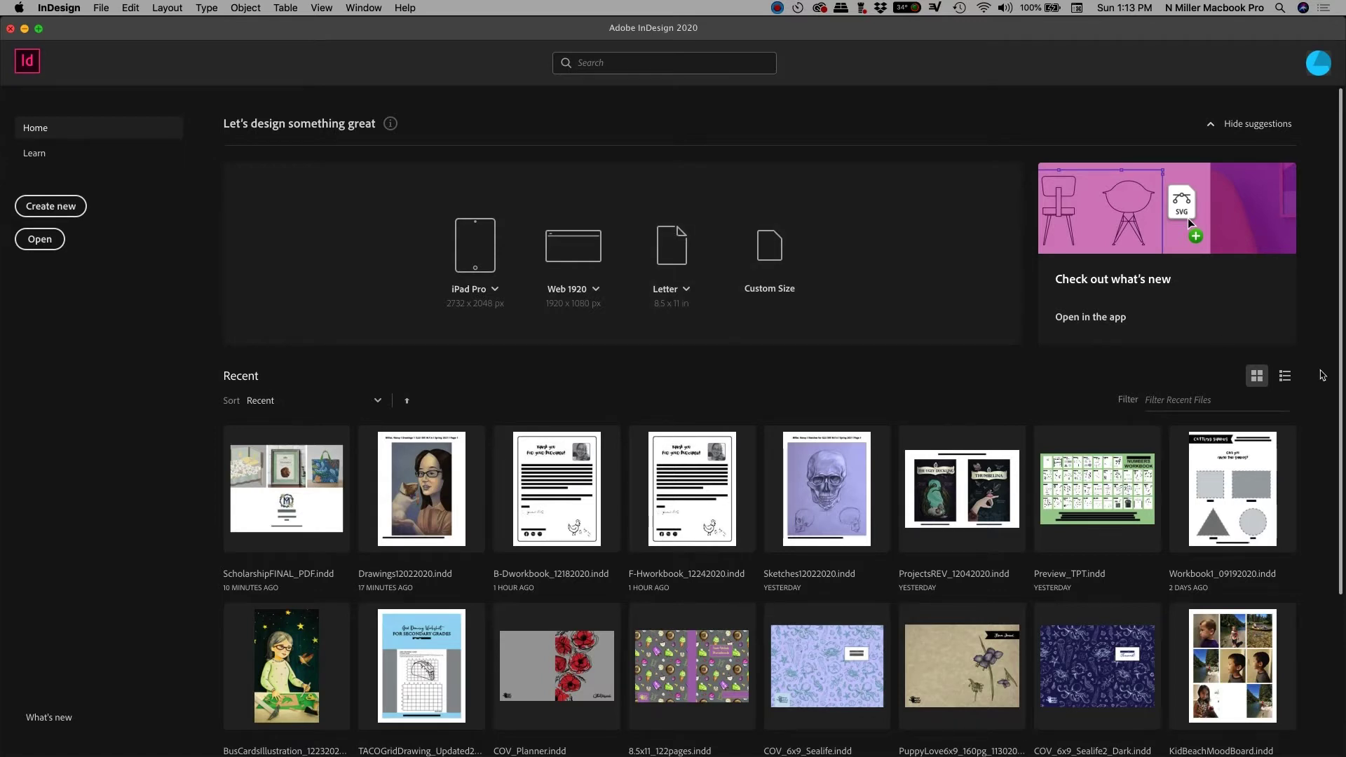
# - Start a new document in Inches, giving an 8.5 × 11 in portrait page with 0.5 in margins
pyautogui.click(1285, 375)
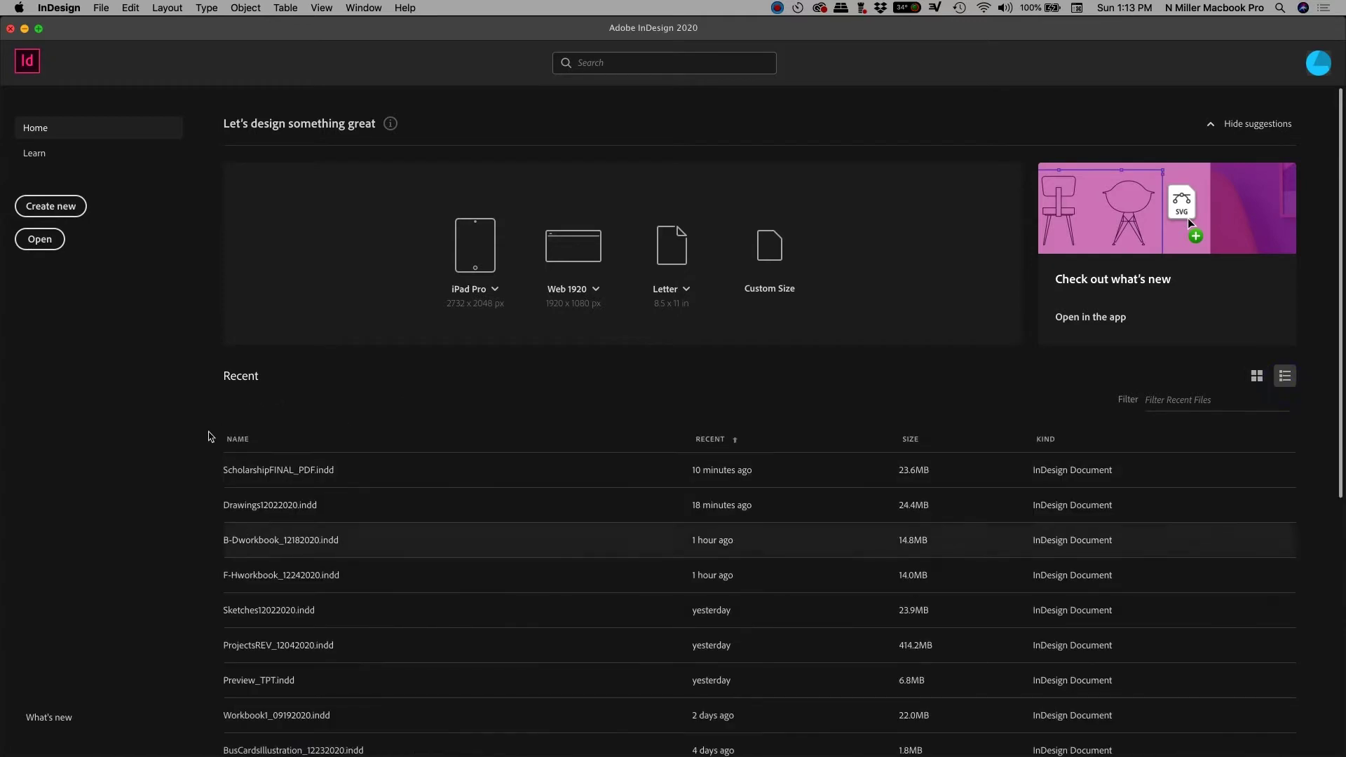
pyautogui.click(1257, 376)
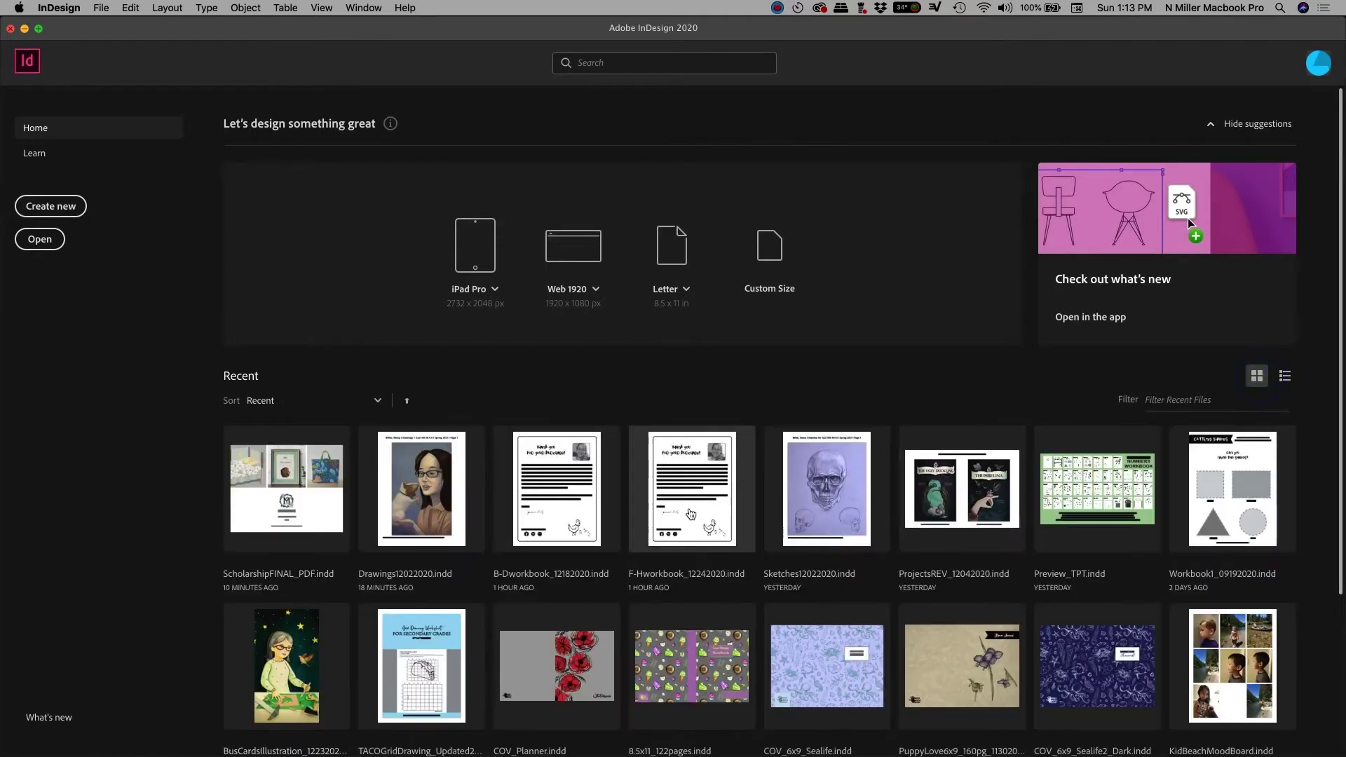
pyautogui.click(60, 208)
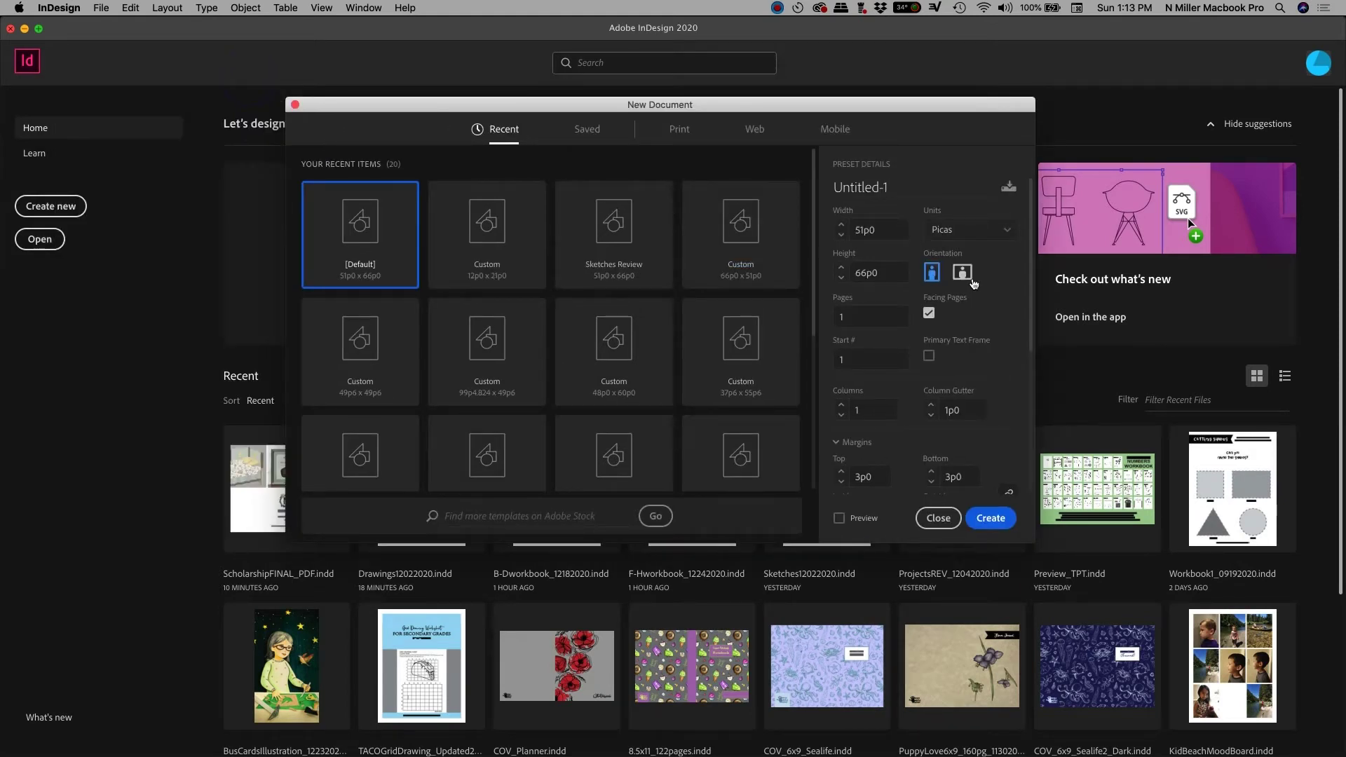
pyautogui.click(980, 228)
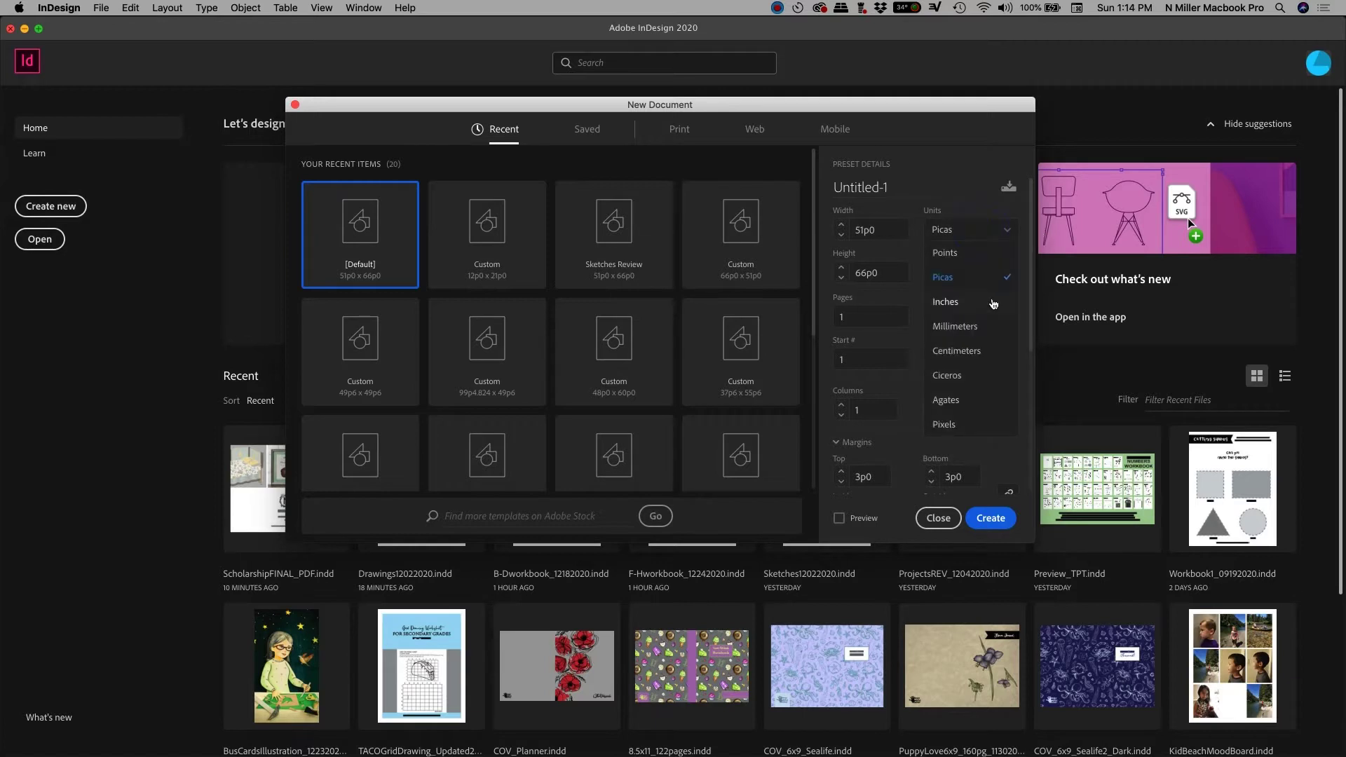
pyautogui.click(993, 303)
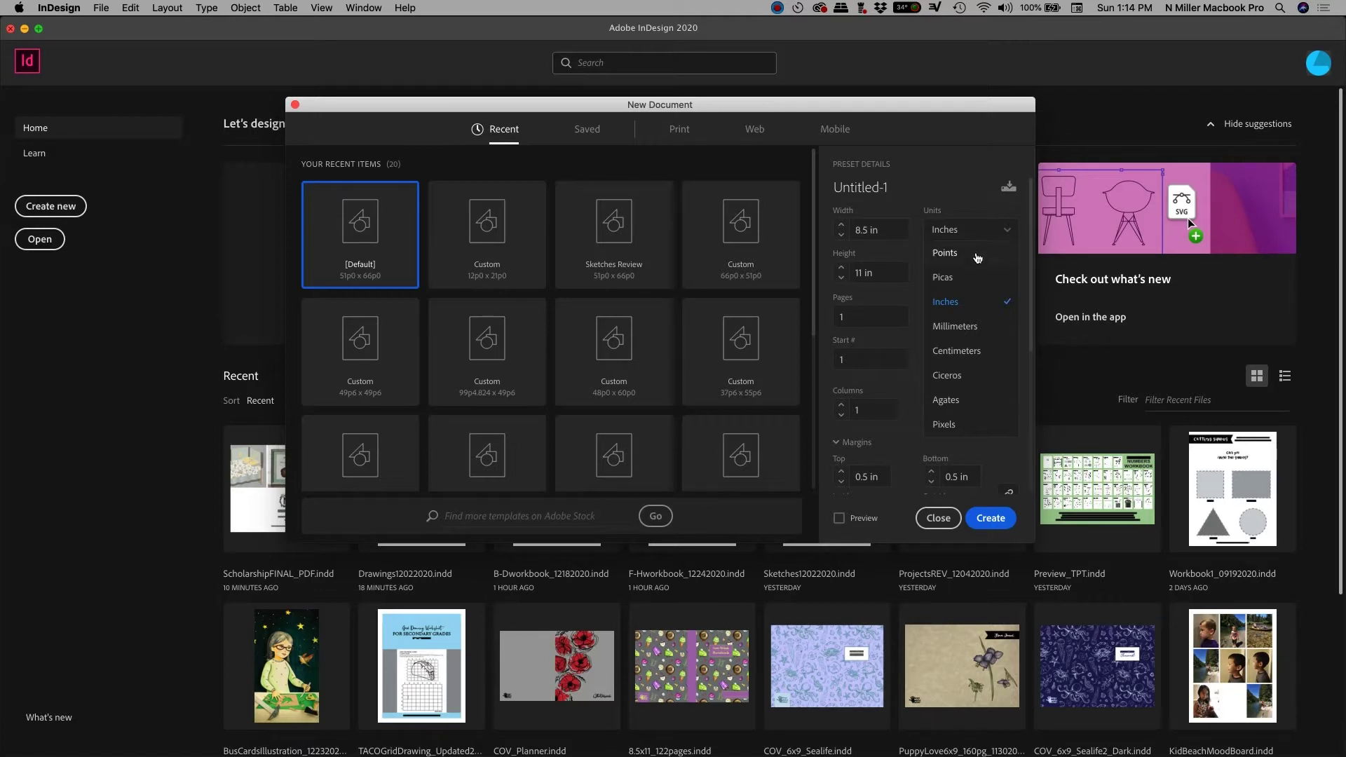
pyautogui.click(963, 228)
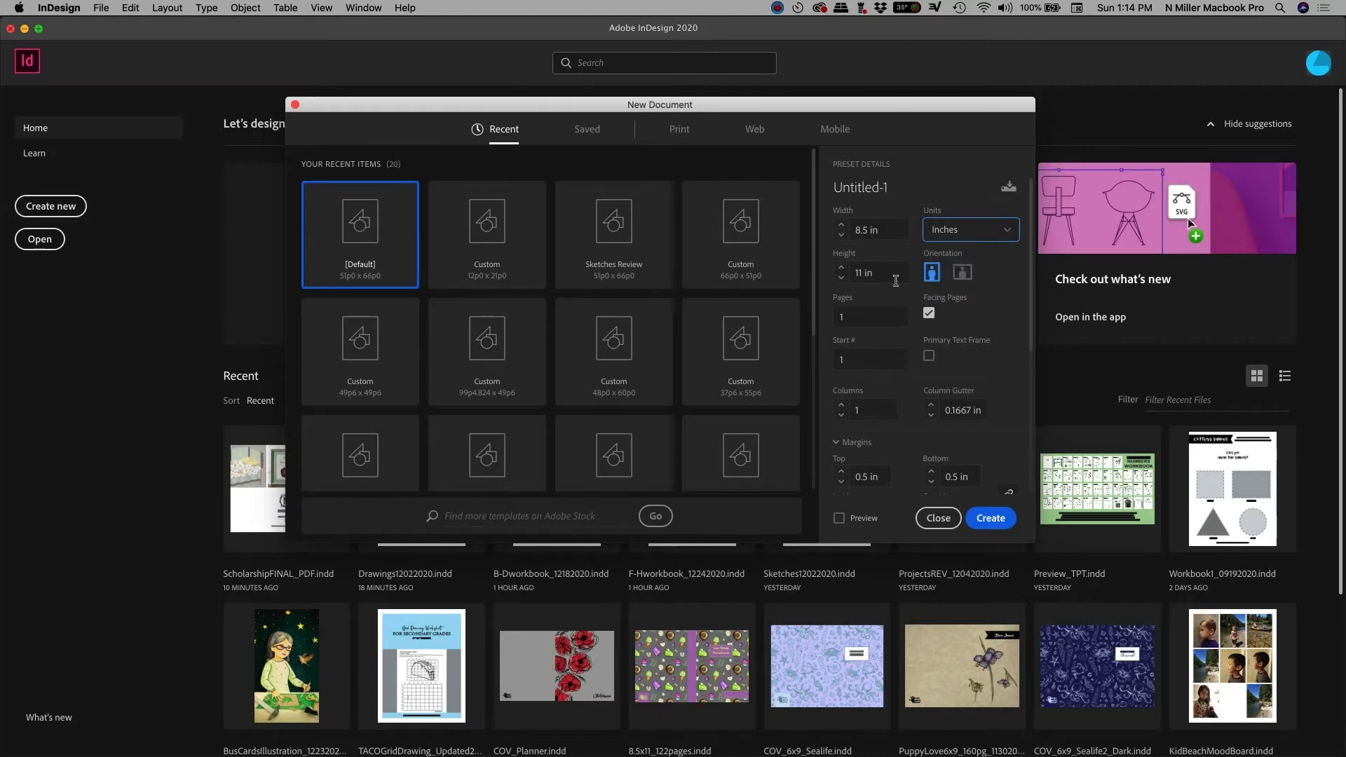
# - Keep portrait orientation, turn off Facing Pages and Primary Text Frame, and confirm 1 column
pyautogui.click(939, 274)
pyautogui.click(929, 314)
pyautogui.scroll(-1, 984, 332)
pyautogui.scroll(-1, 983, 334)
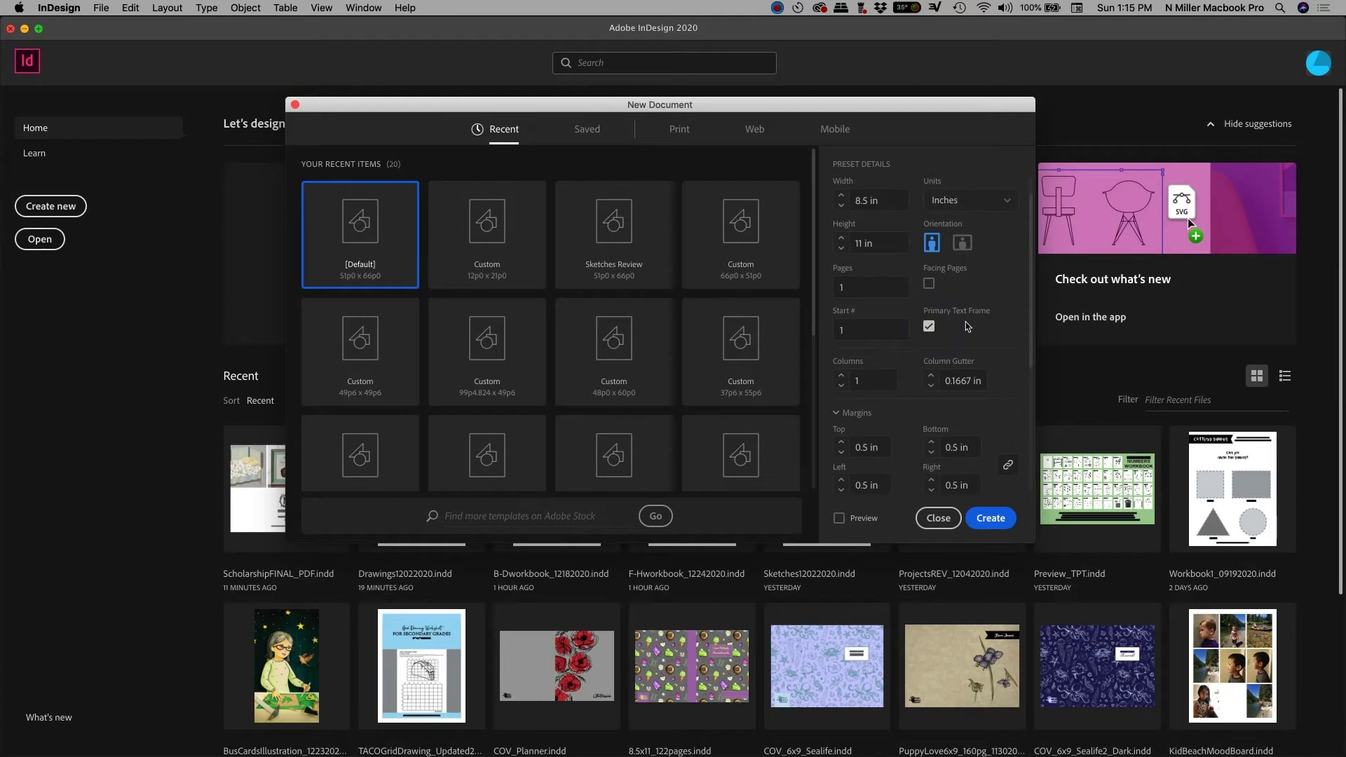
pyautogui.click(929, 327)
pyautogui.scroll(-2, 961, 334)
pyautogui.click(876, 354)
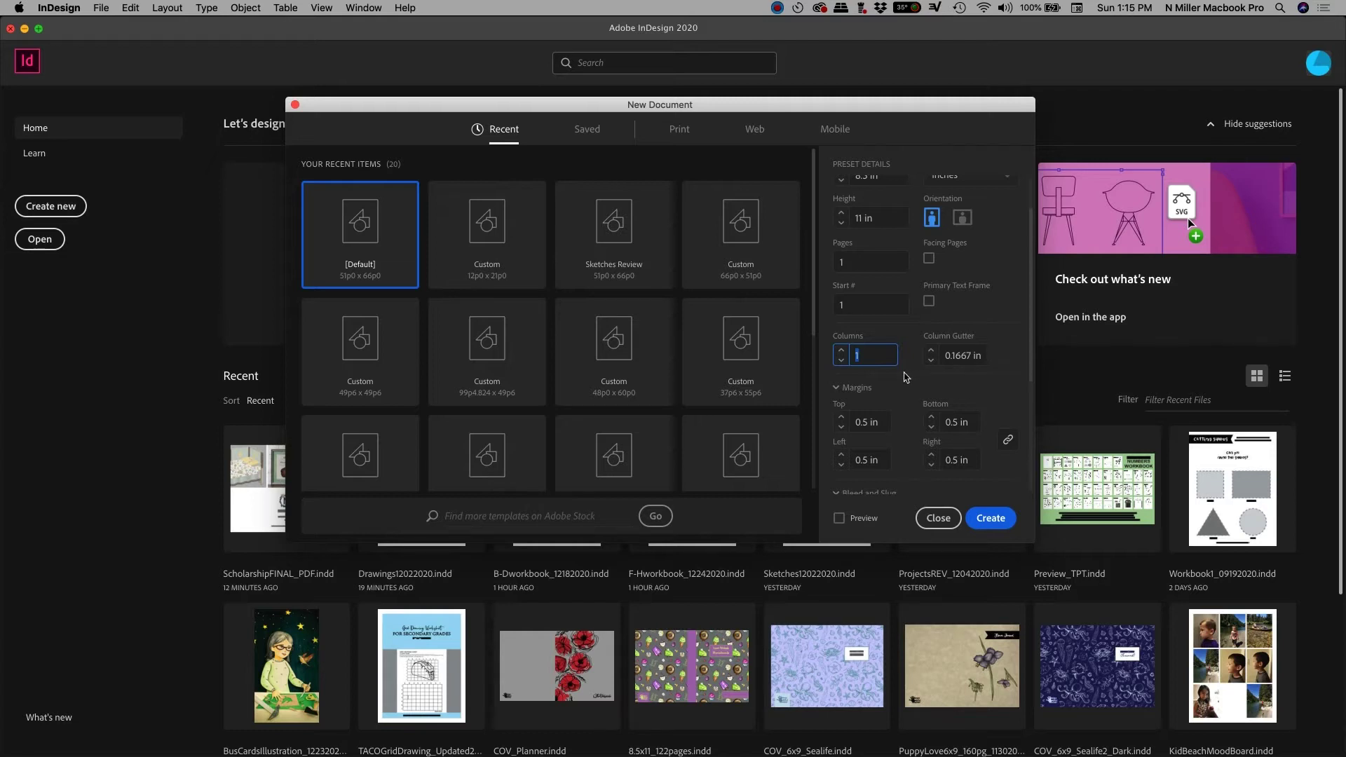
# - Set the bleed to .125 in on all four sides, leaving margins unchanged and slug at 0
pyautogui.click(883, 420)
pyautogui.click(987, 382)
pyautogui.scroll(-1, 988, 382)
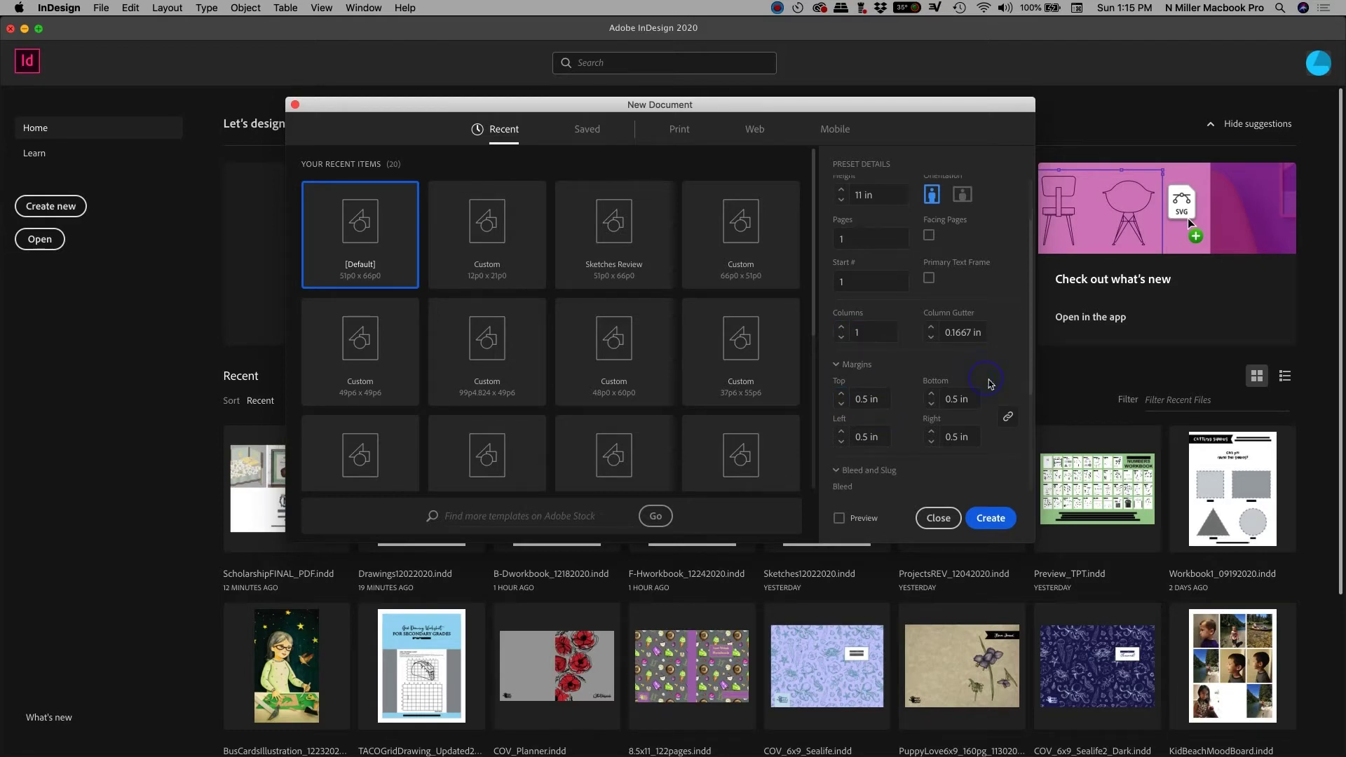
pyautogui.scroll(-5, 990, 383)
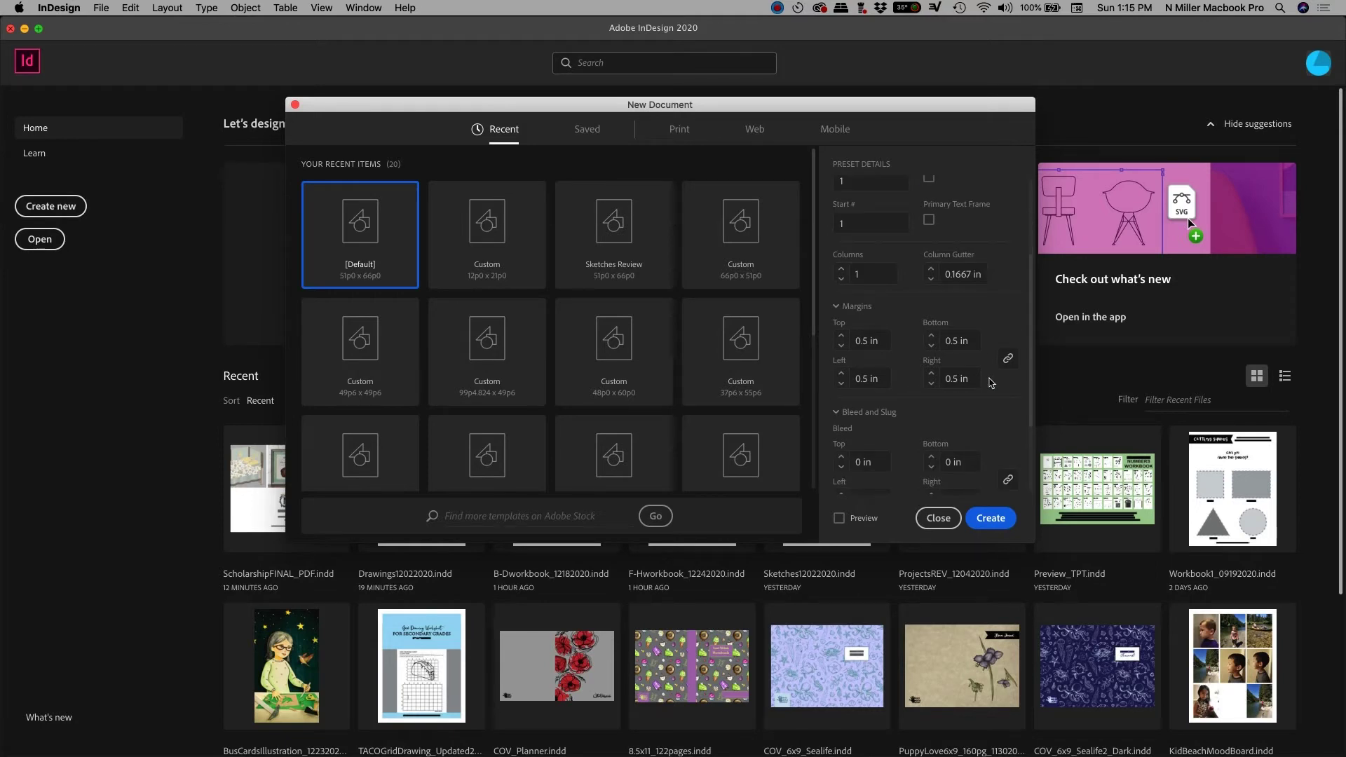
pyautogui.scroll(-3, 905, 389)
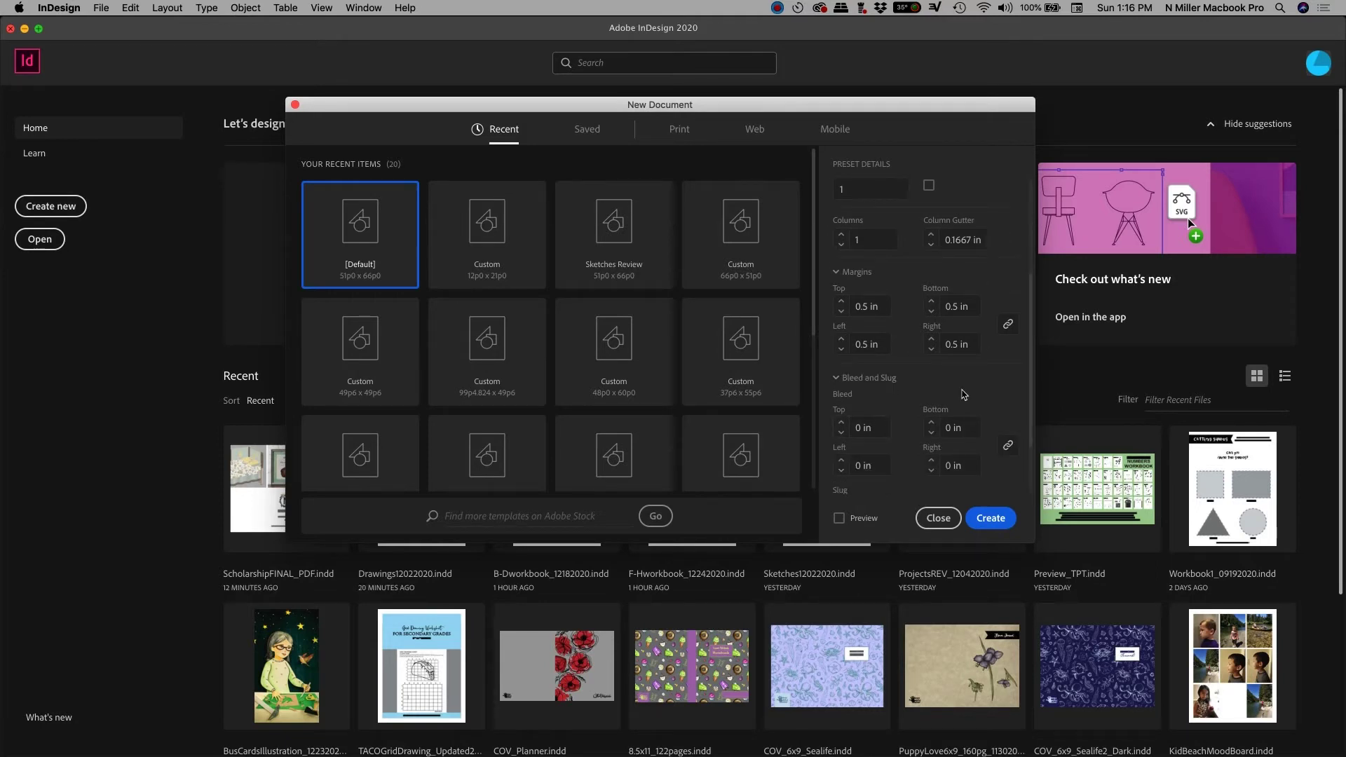
pyautogui.scroll(-2, 968, 392)
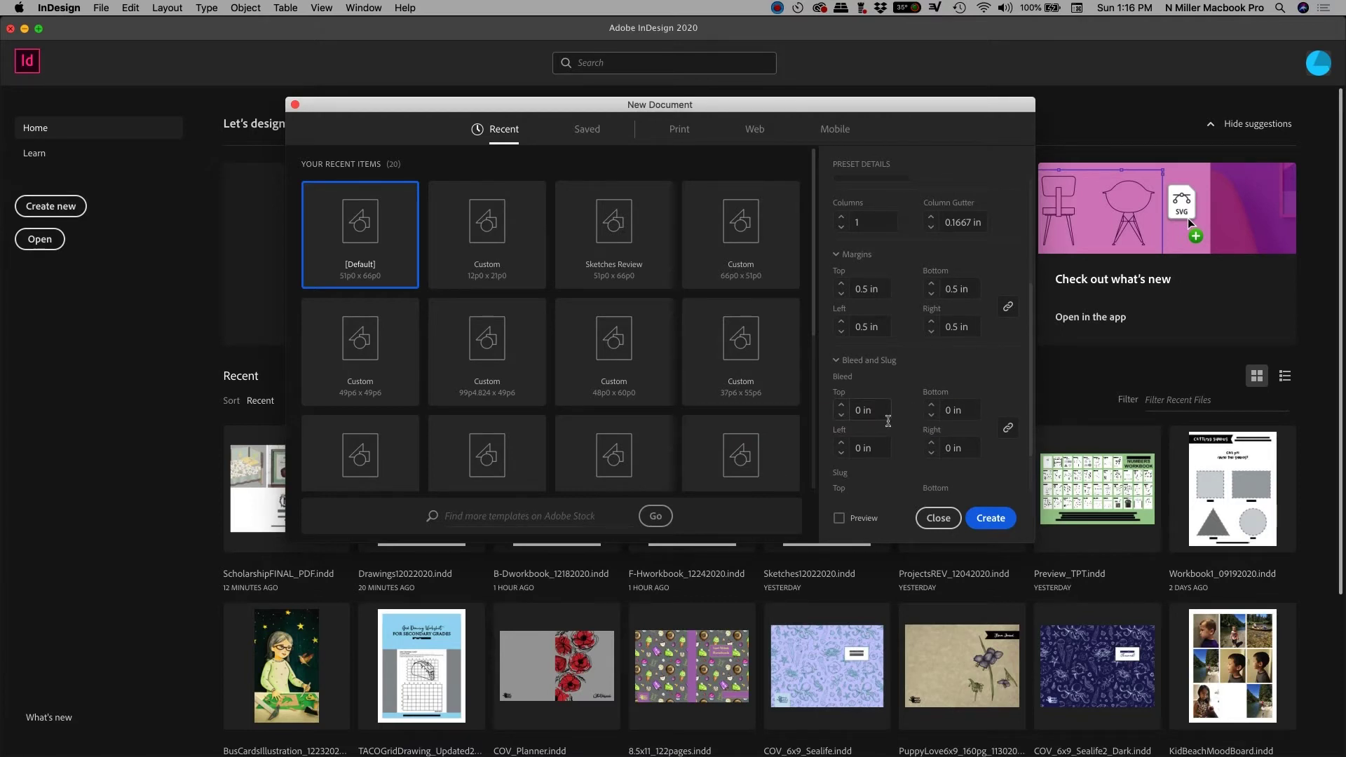
pyautogui.click(879, 413)
pyautogui.scroll(-3, 880, 392)
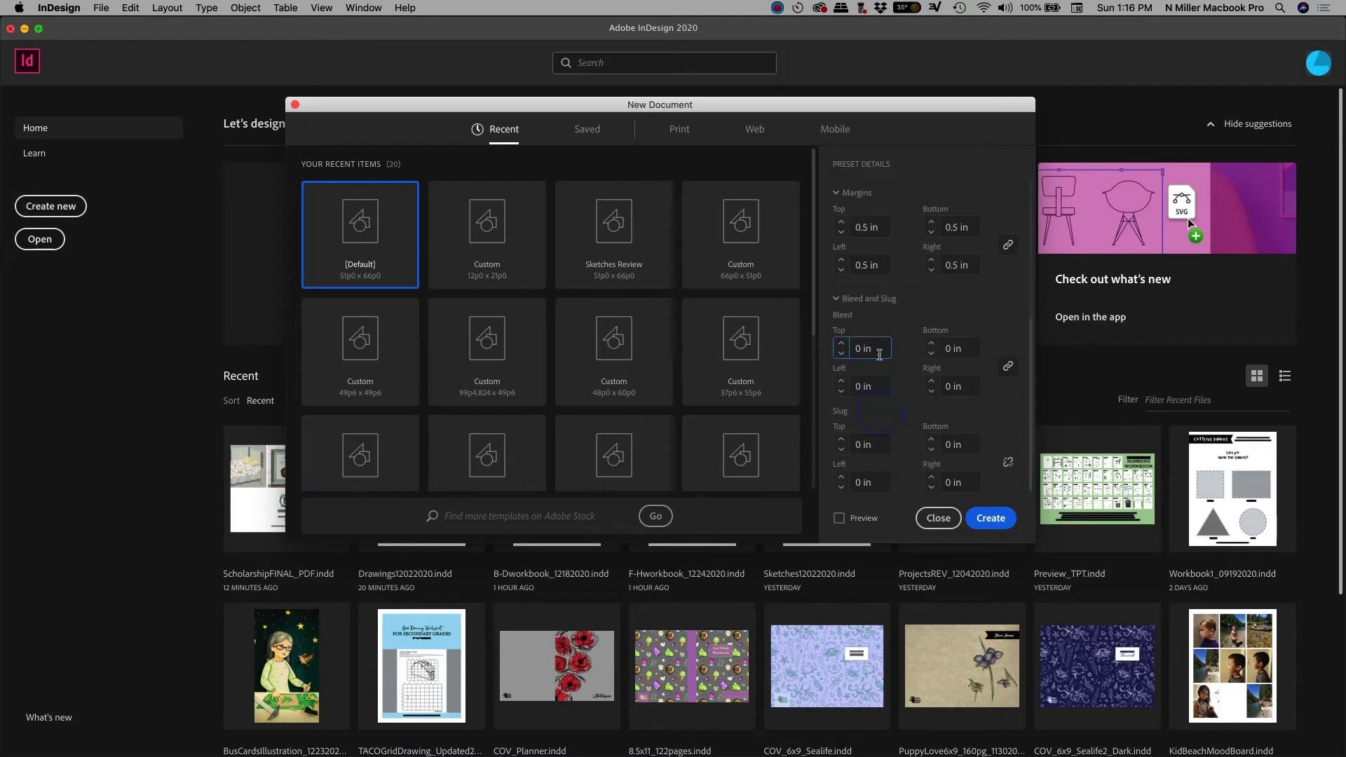
pyautogui.tripleClick(846, 349)
pyautogui.write('.125')
pyautogui.click(967, 348)
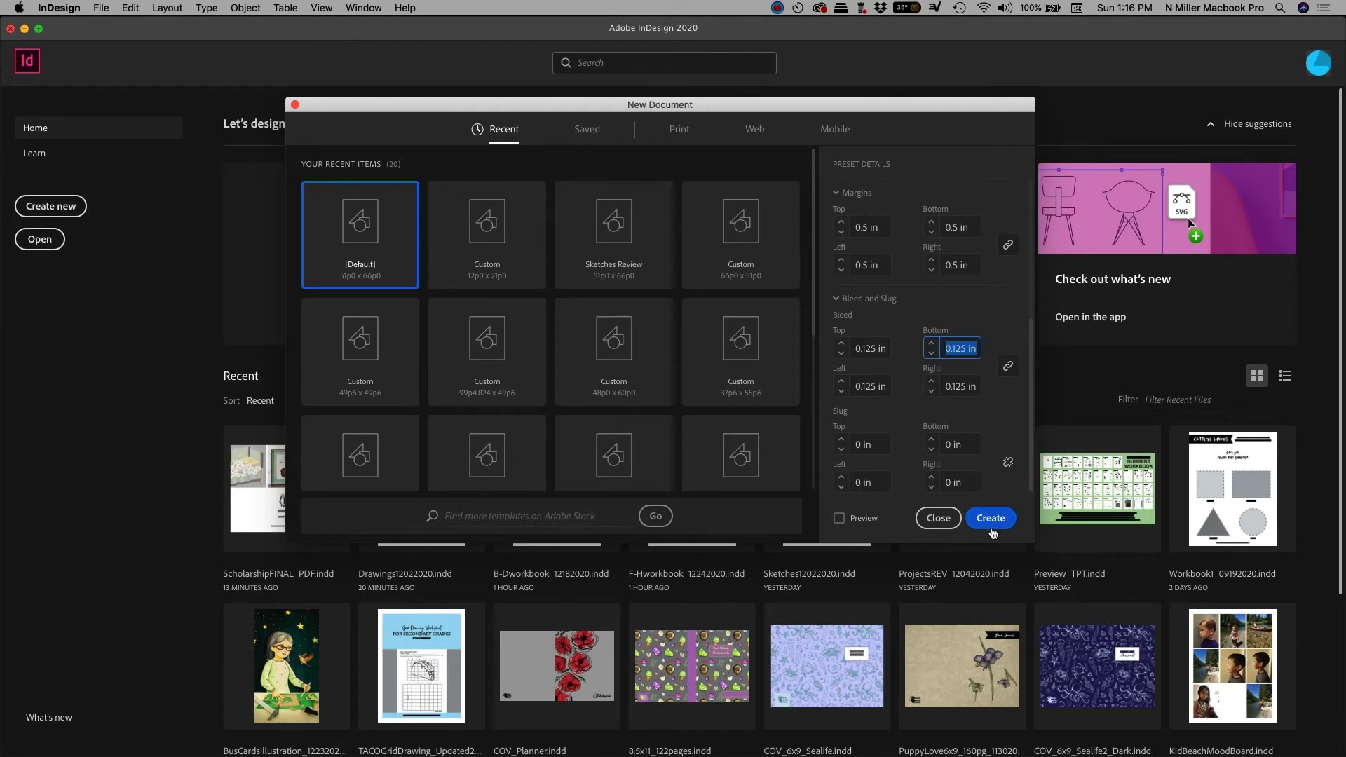
# - Preview the layout, then create the single 8.5 × 11 in letter page as Untitled-1
pyautogui.click(839, 518)
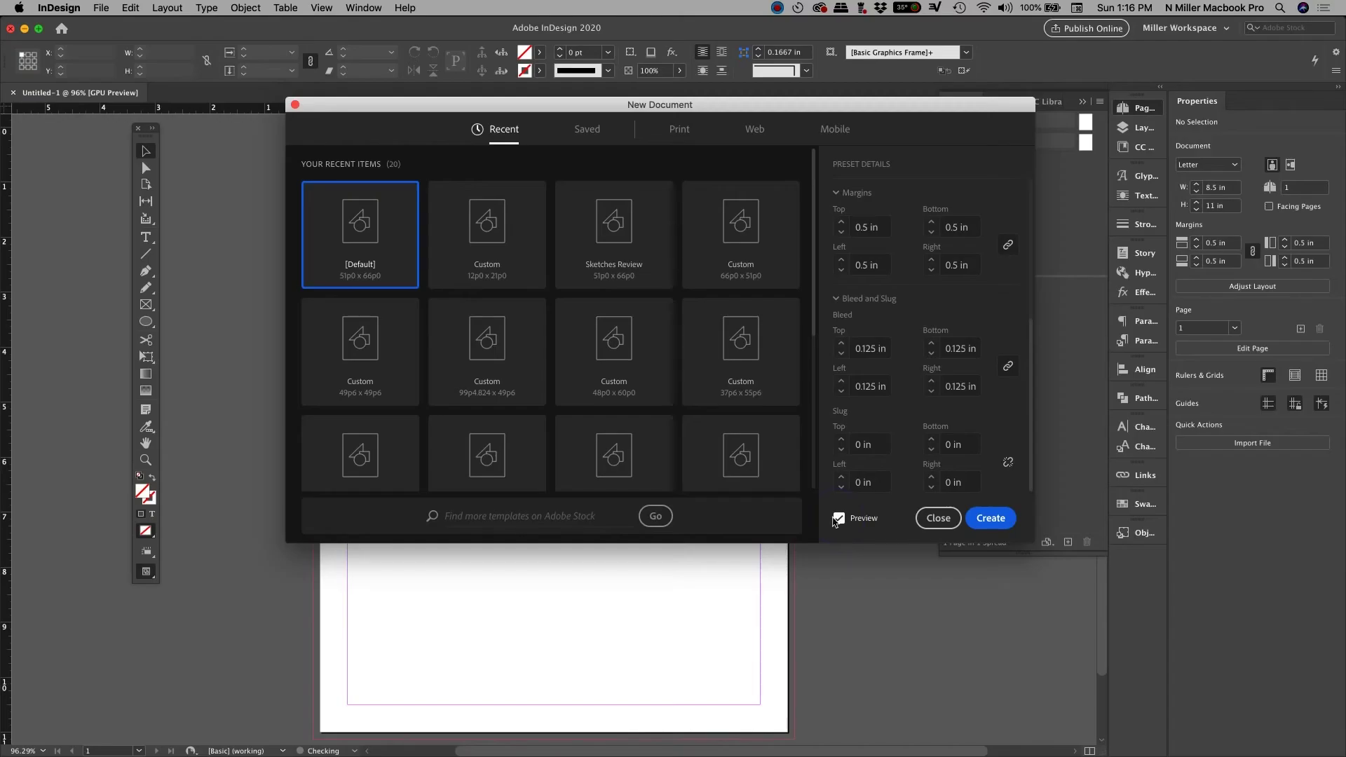
pyautogui.moveTo(543, 105); pyautogui.dragTo(721, 104)
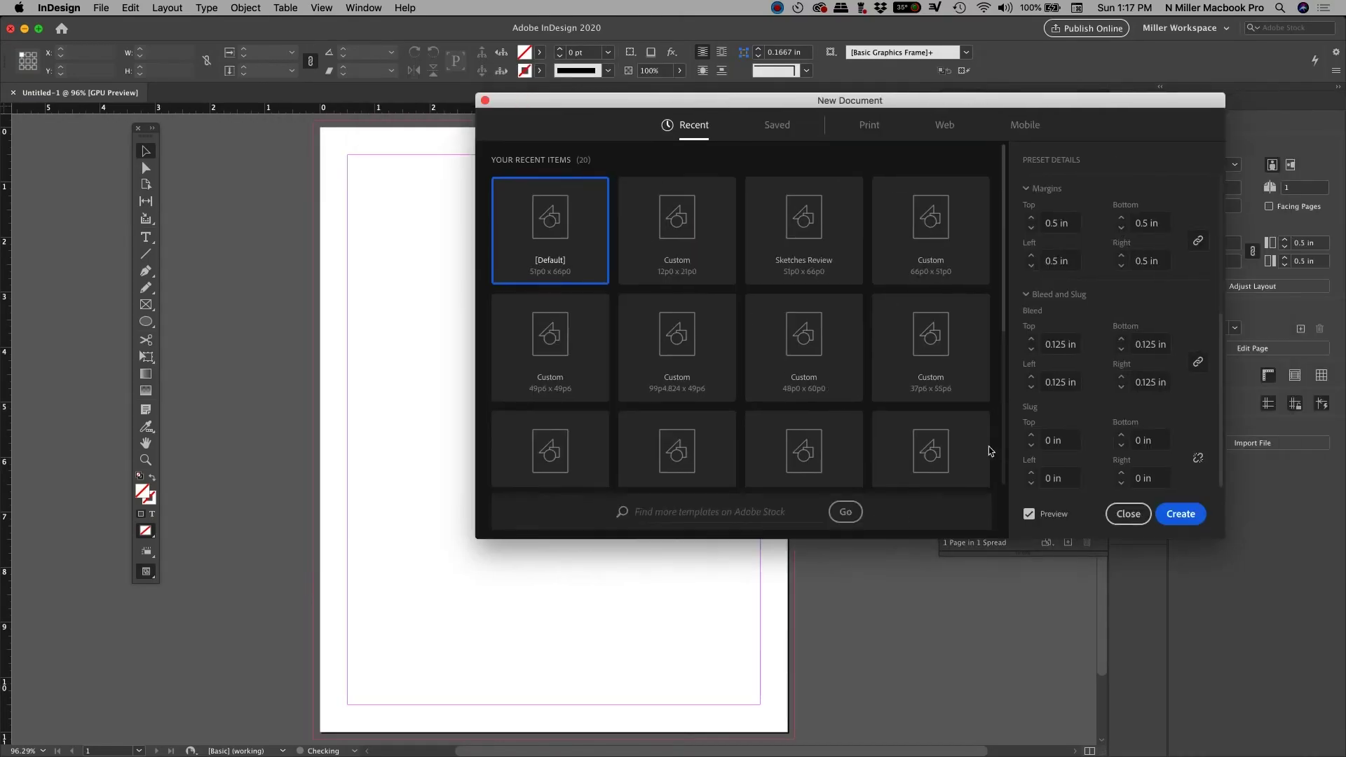
pyautogui.click(1028, 514)
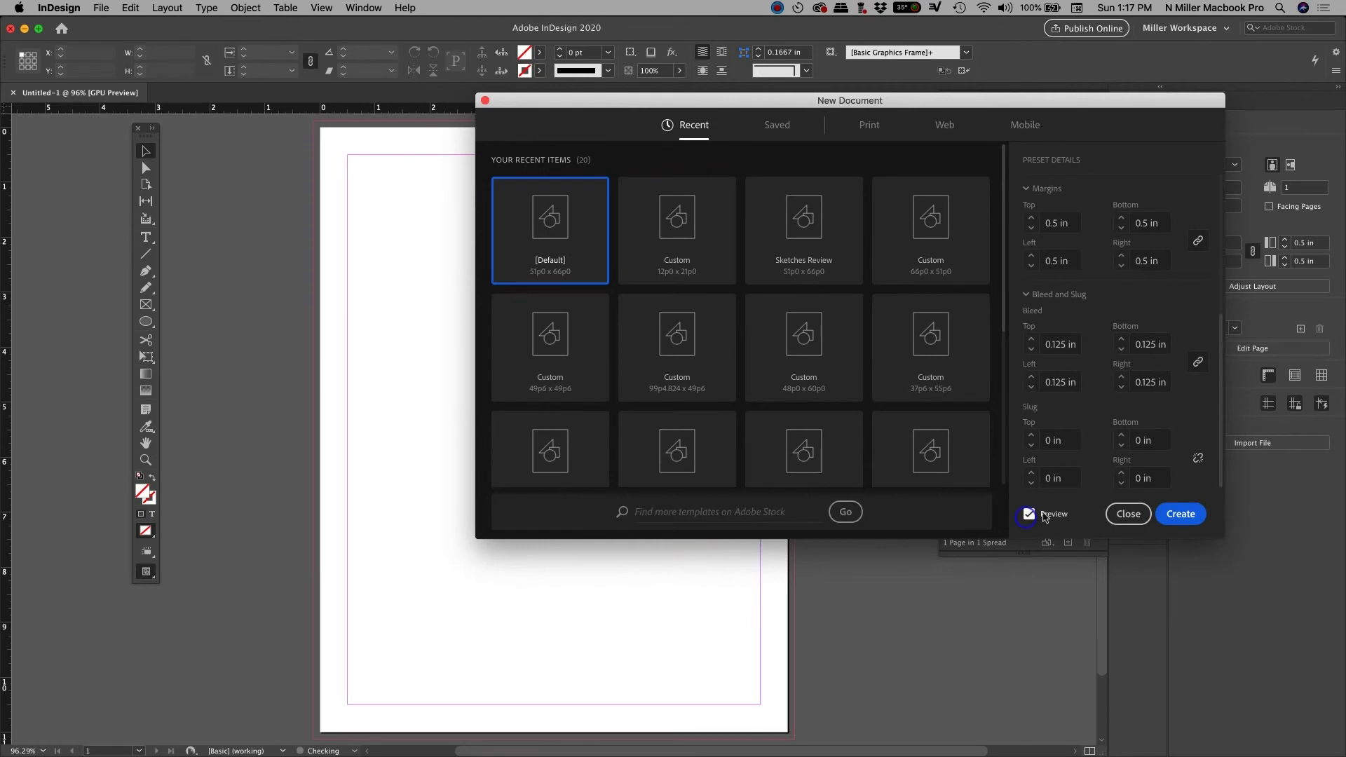
pyautogui.click(1181, 515)
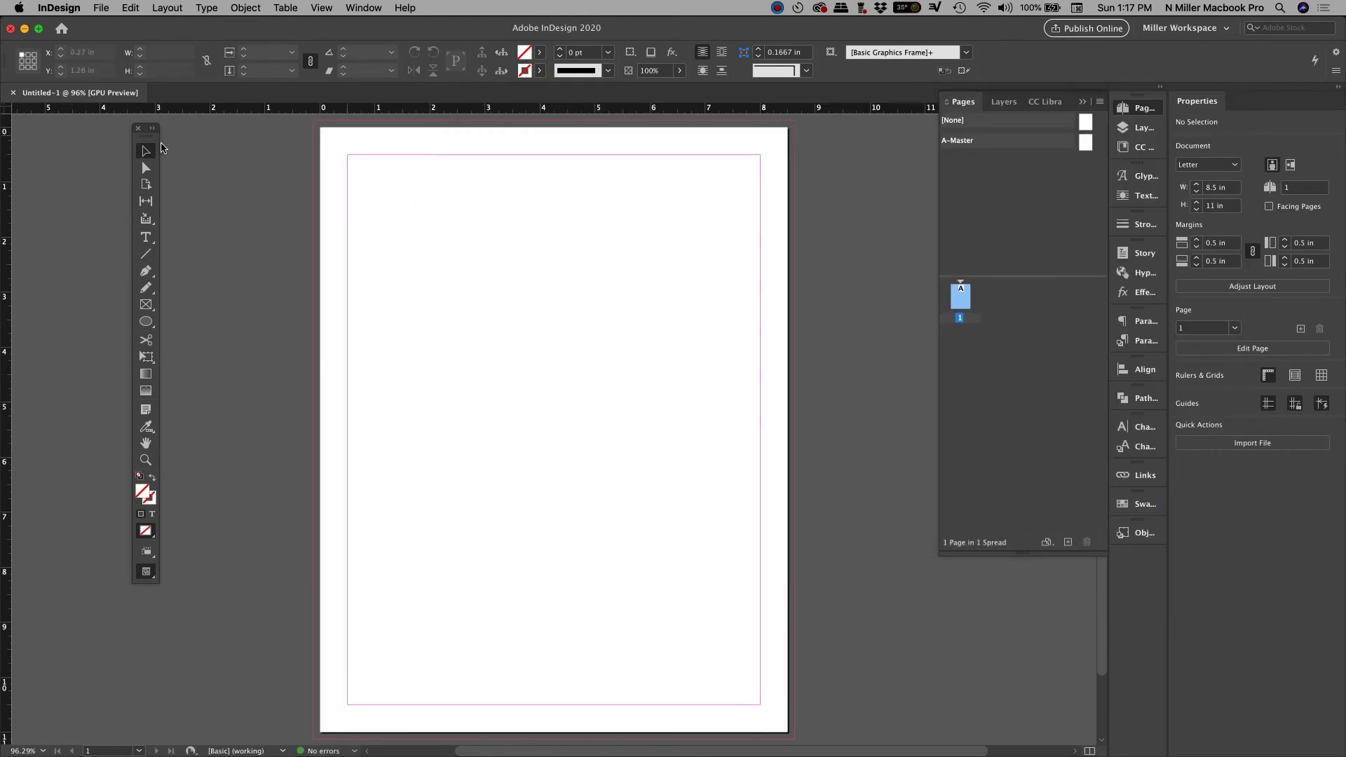
pyautogui.click(102, 8)
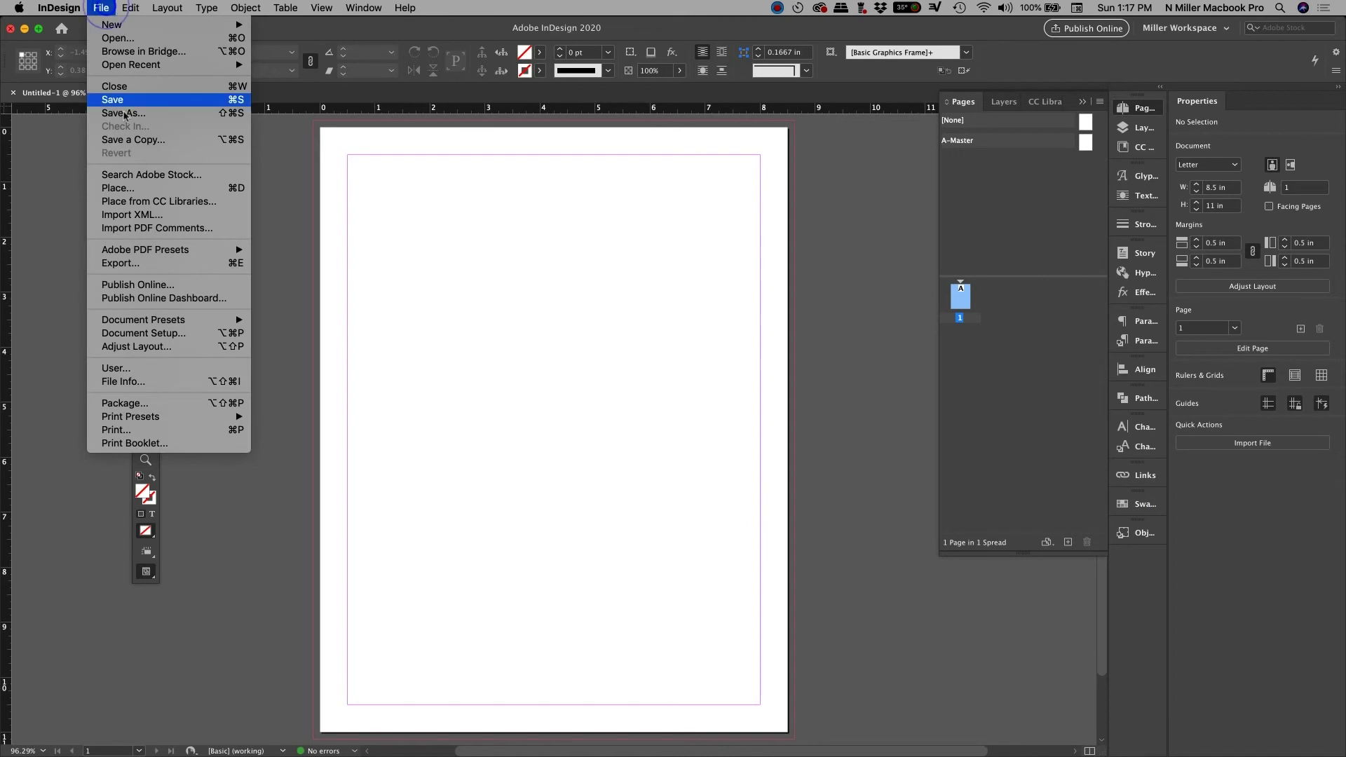
# - Open Save As for Untitled-1 and browse to the Desktop folder
pyautogui.click(126, 114)
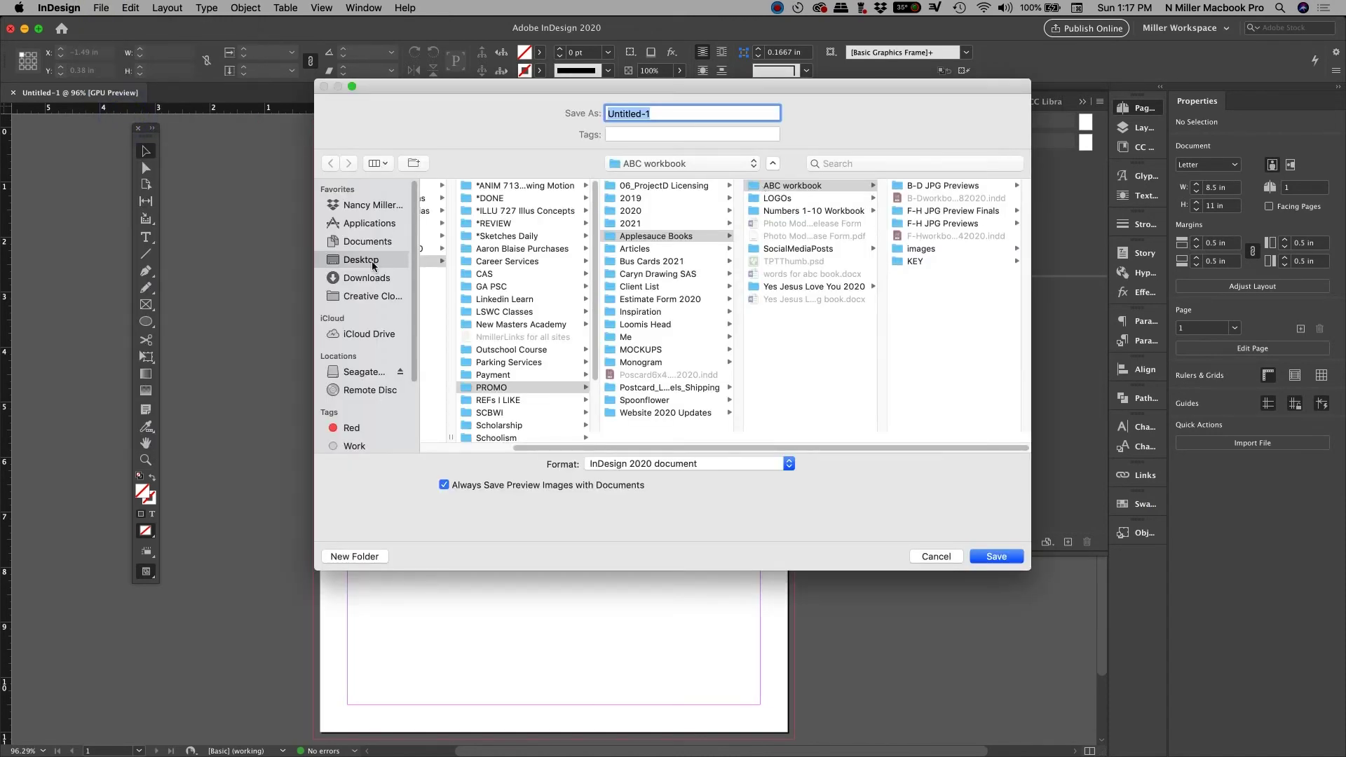
pyautogui.click(371, 261)
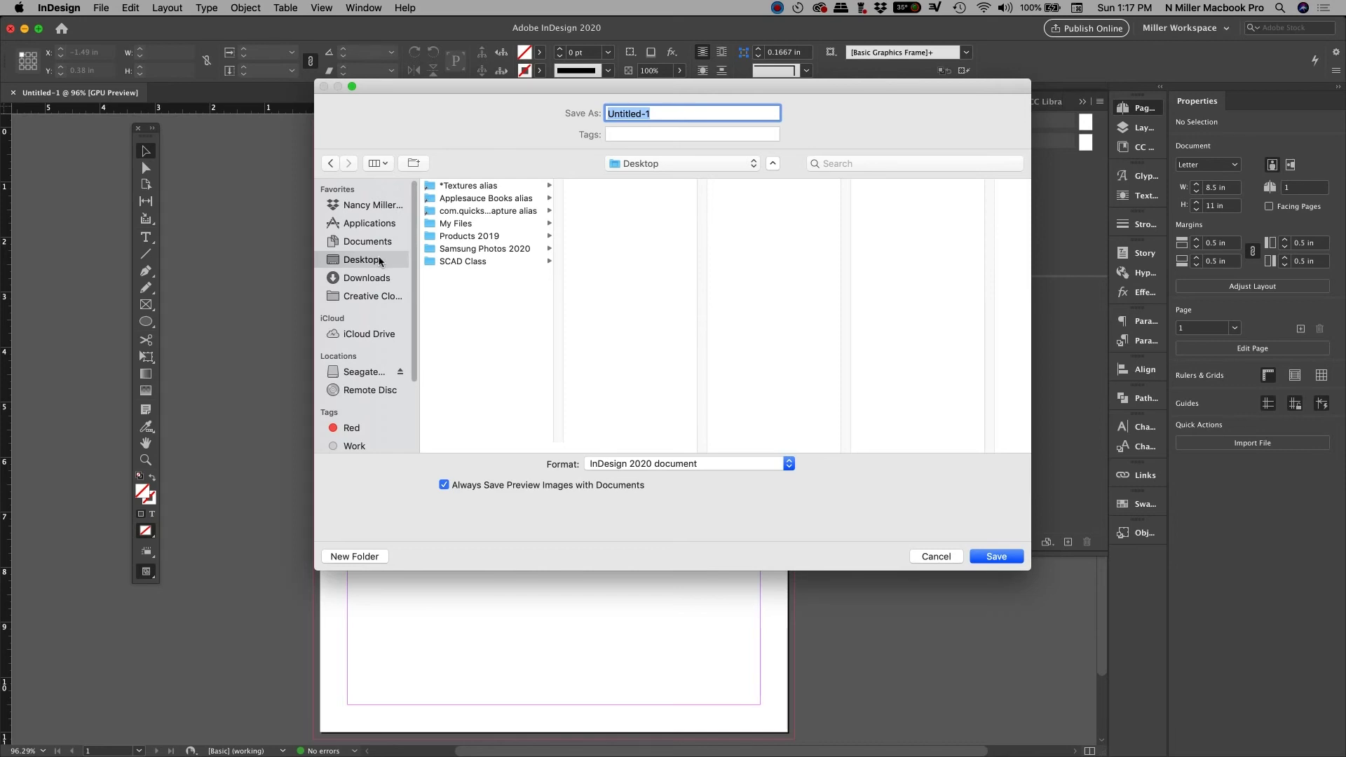
# - Make a 'Test Indesign' folder on the Desktop and name the file TestPortfolio12272020
pyautogui.click(376, 555)
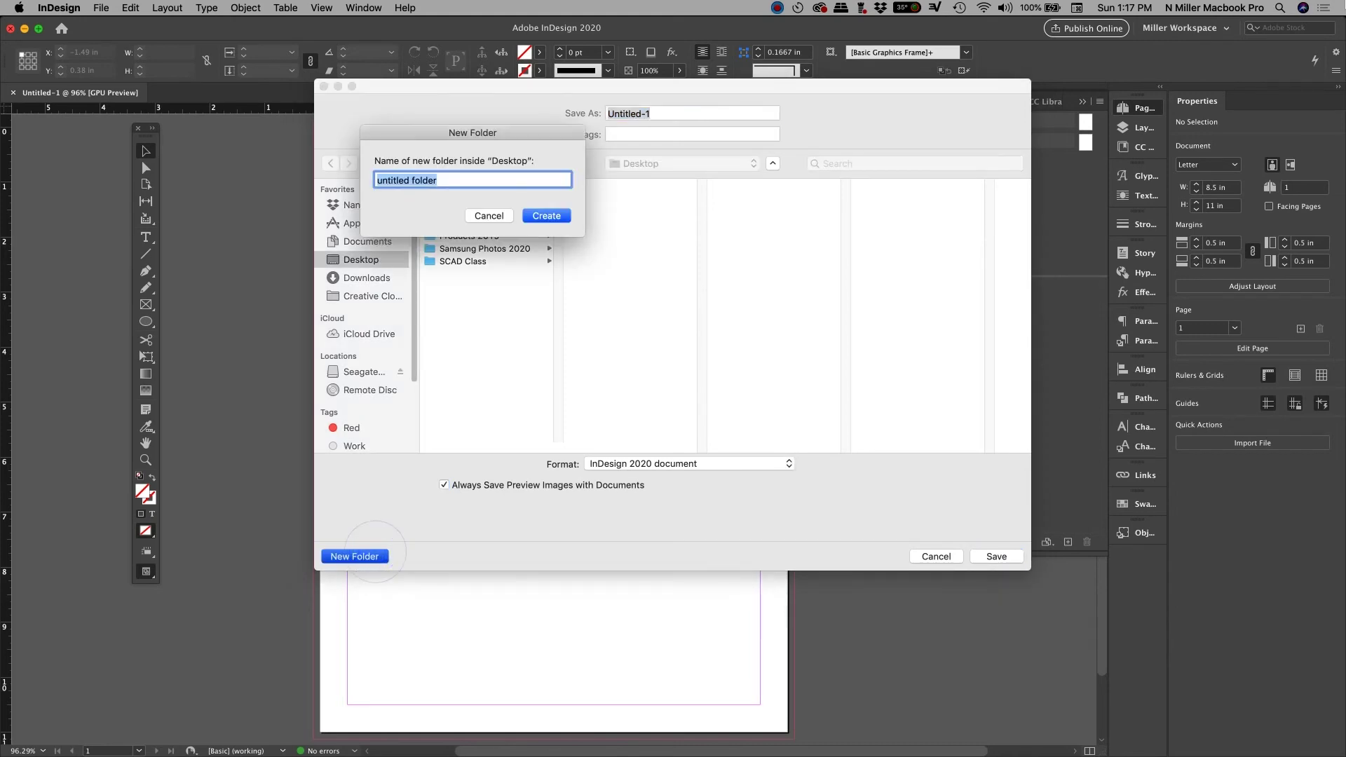
pyautogui.write('Test Indesign')
pyautogui.press('Return')
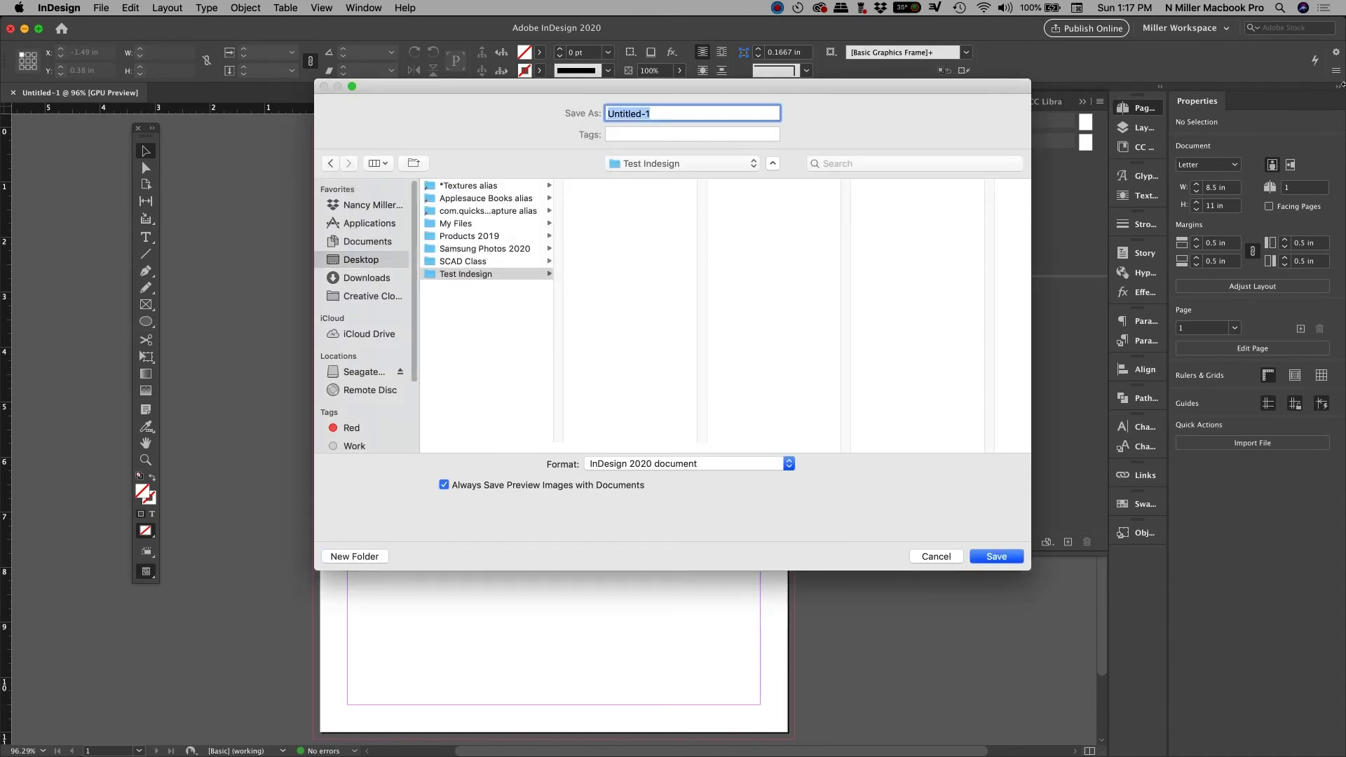
pyautogui.write('TestPortfolio12272020')
pyautogui.click(751, 461)
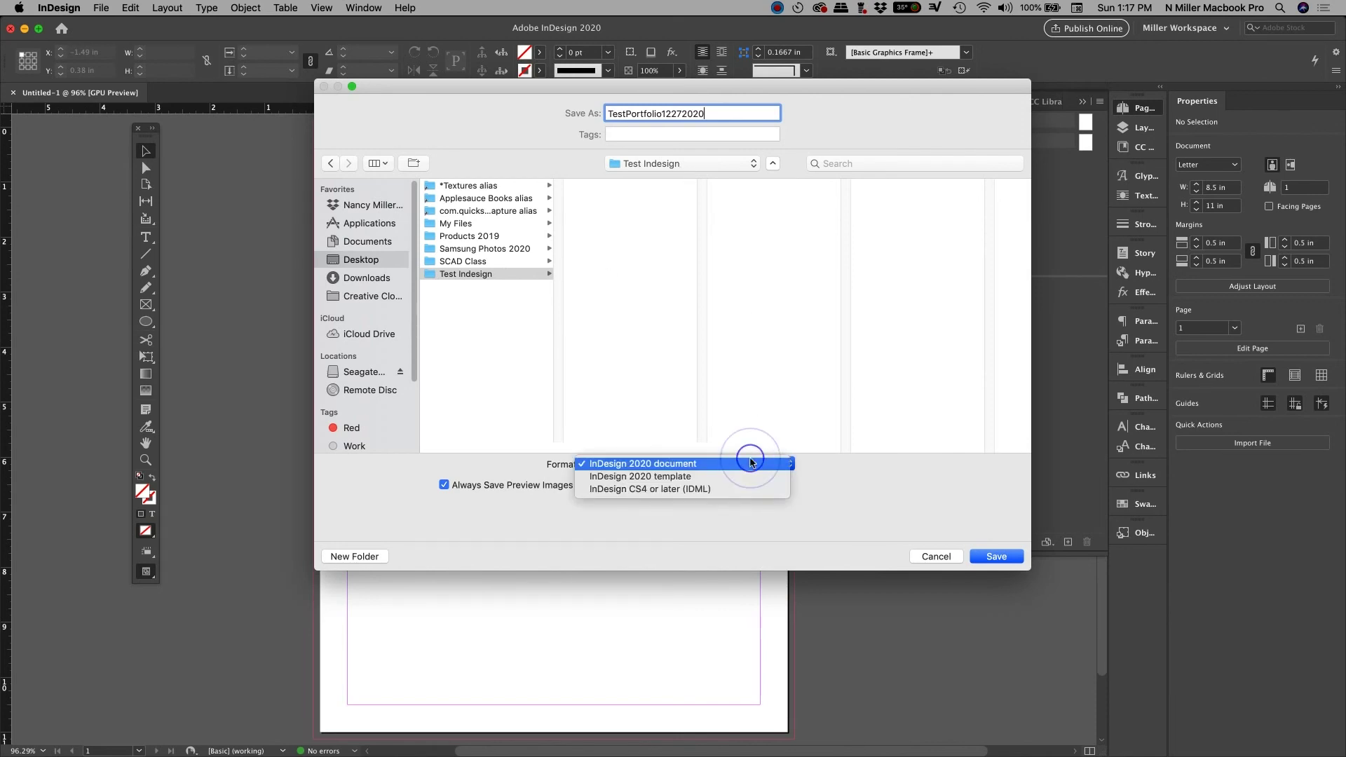
# - Save as TestPortfolio12272020.indd in InDesign 2020 document format
pyautogui.click(750, 461)
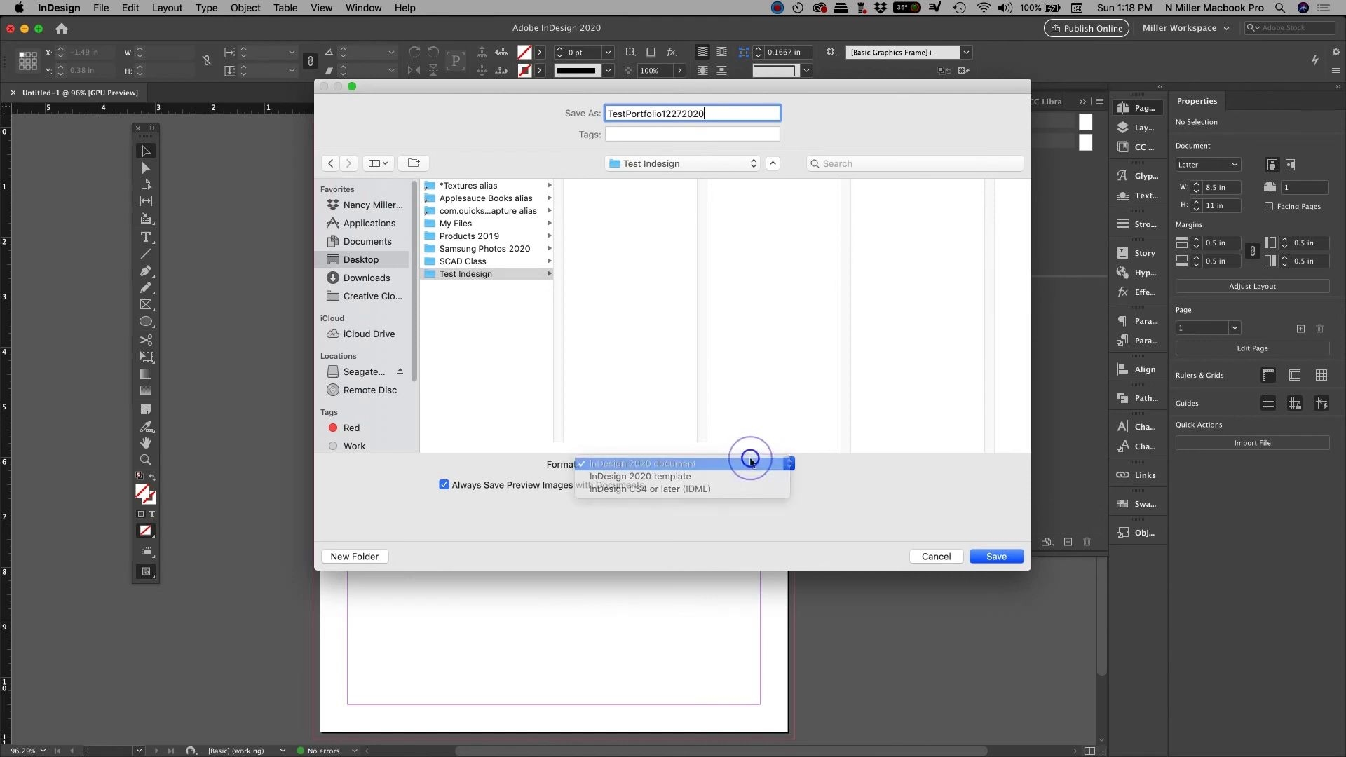
pyautogui.click(750, 459)
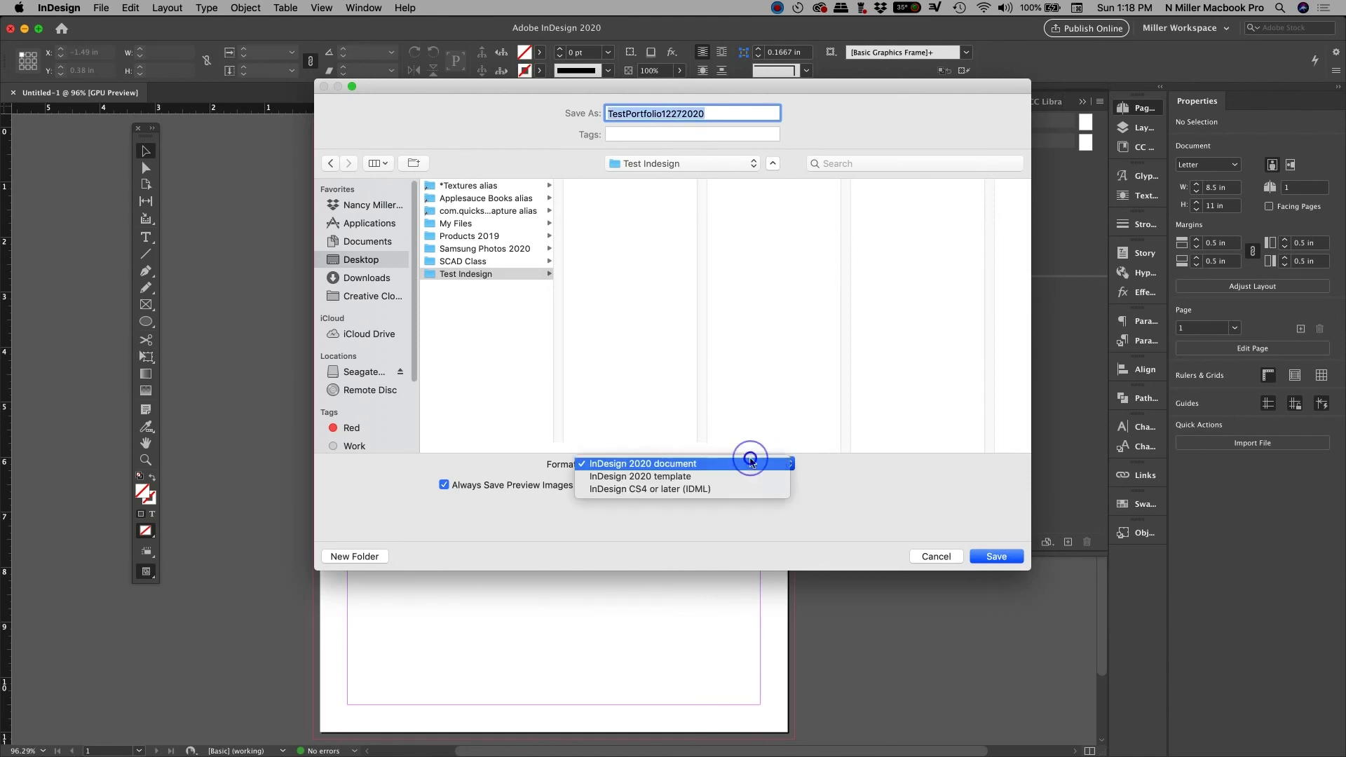
pyautogui.click(666, 466)
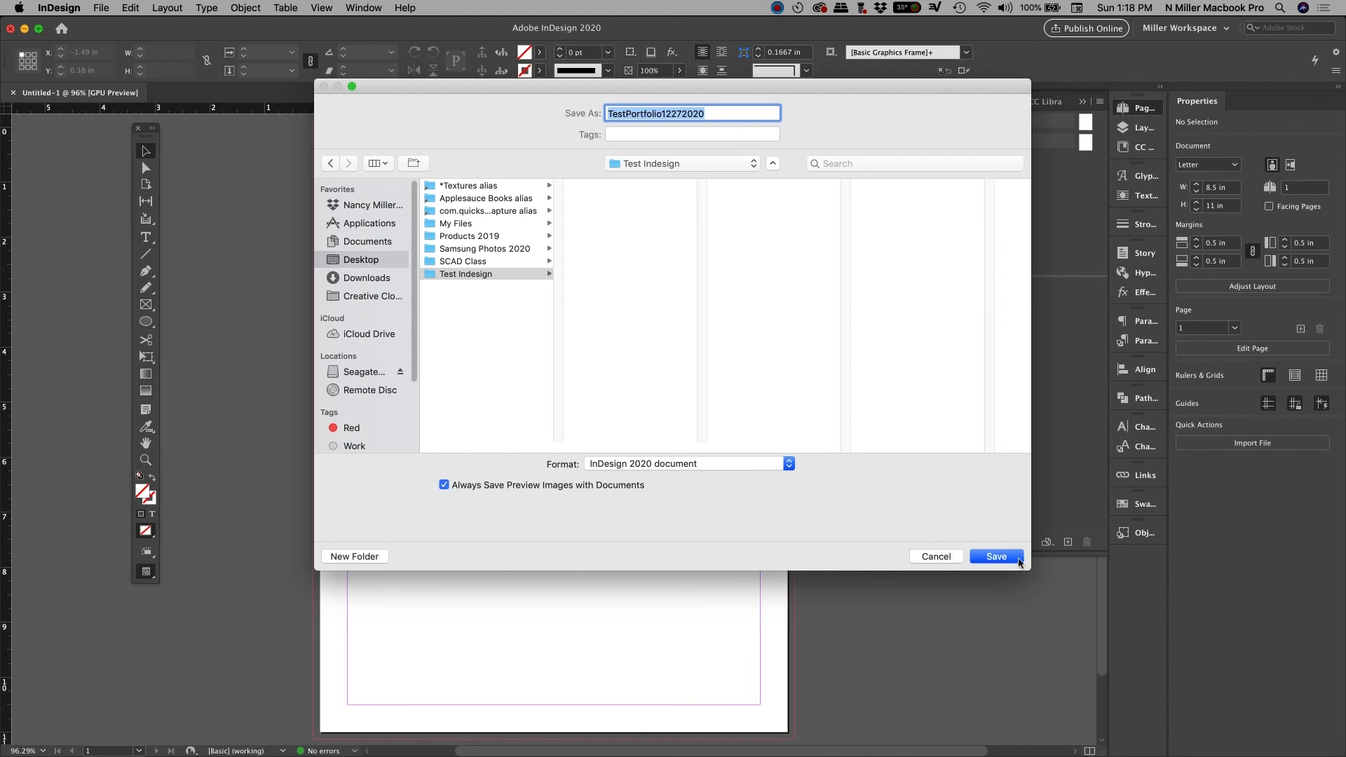
pyautogui.press('Return')
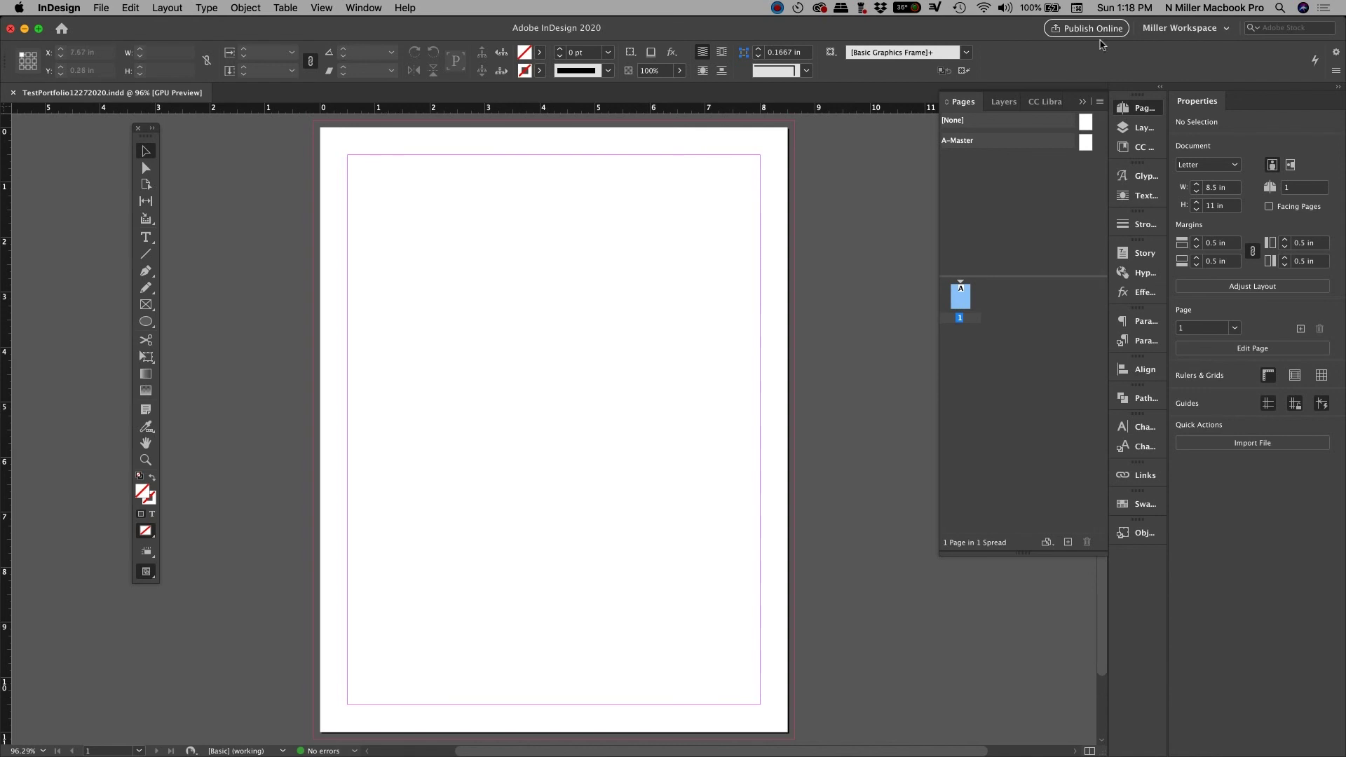
# - Collapse the Pages/Layers/CC Libraries panel group to free space around the page
pyautogui.click(1082, 101)
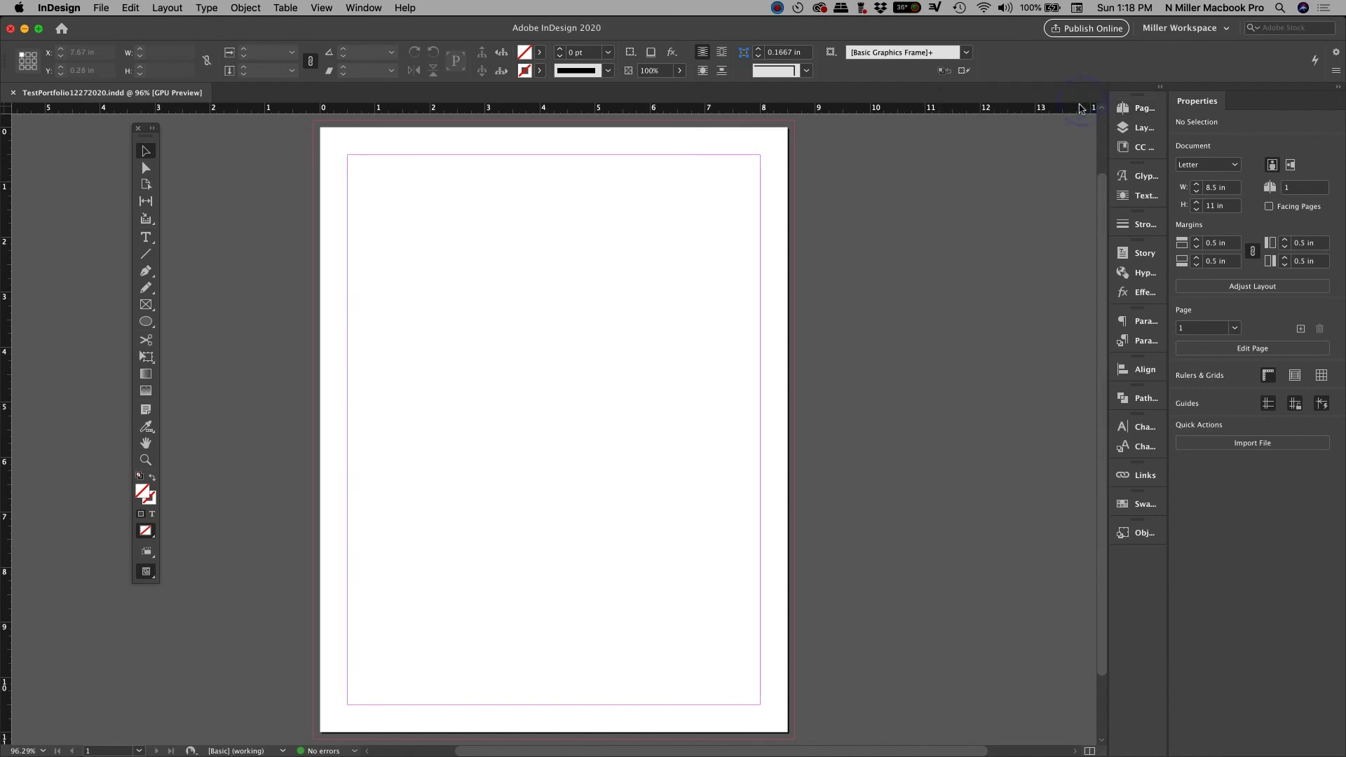